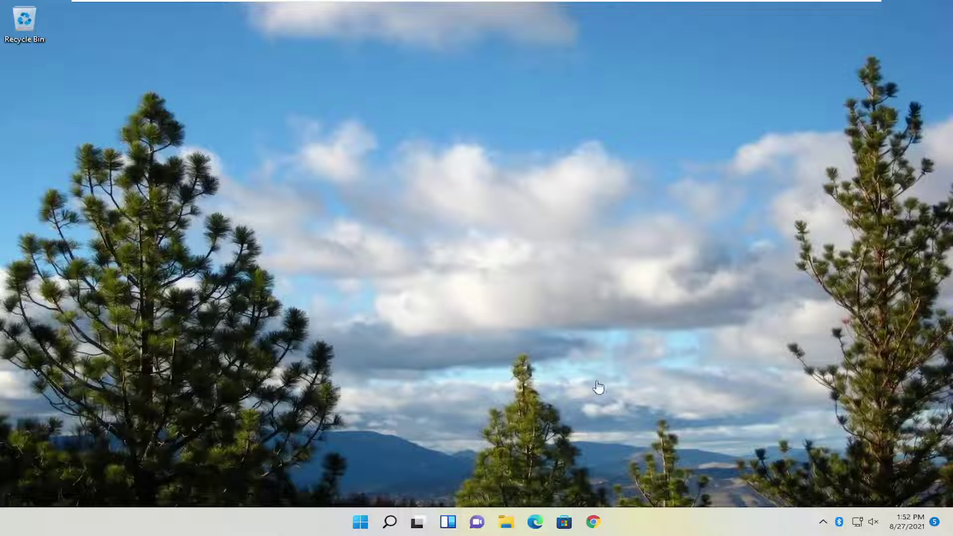
- Search for "settings" from the taskbar and launch the Settings app
click(390, 522)
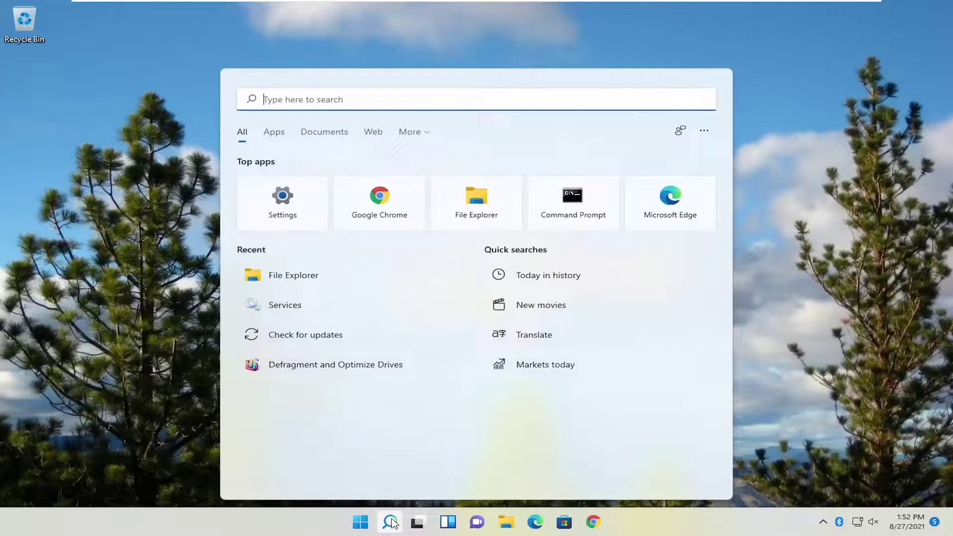
text(settings)
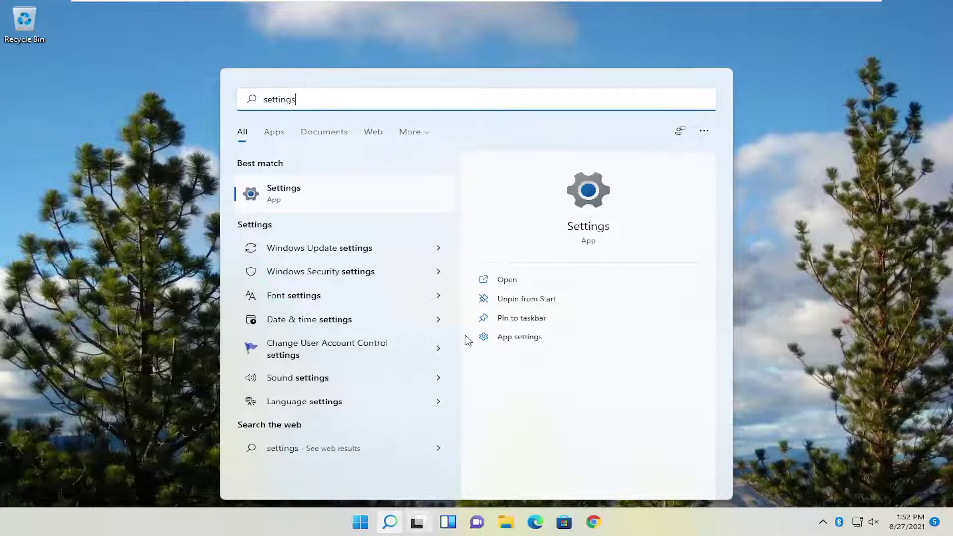
click(281, 193)
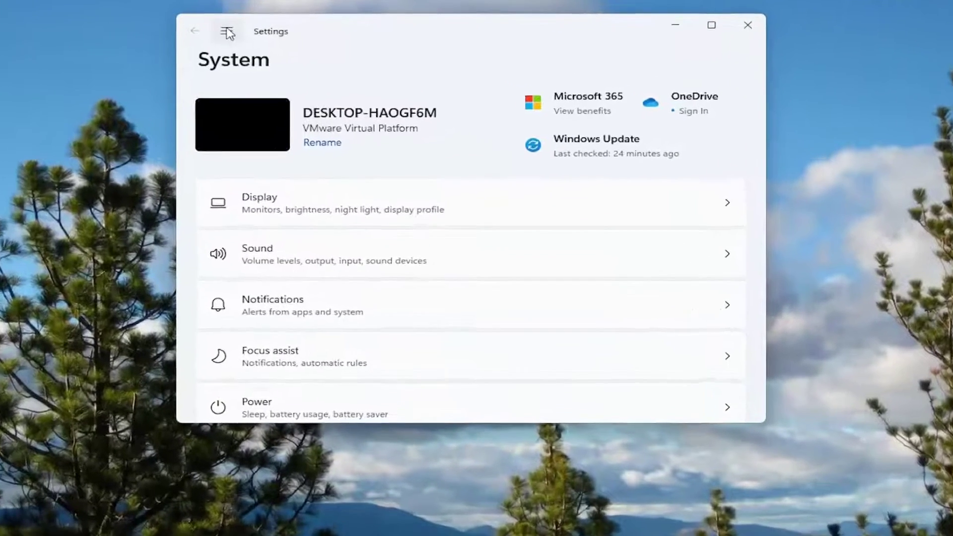
- Expand the navigation pane and go to Privacy & security
click(251, 35)
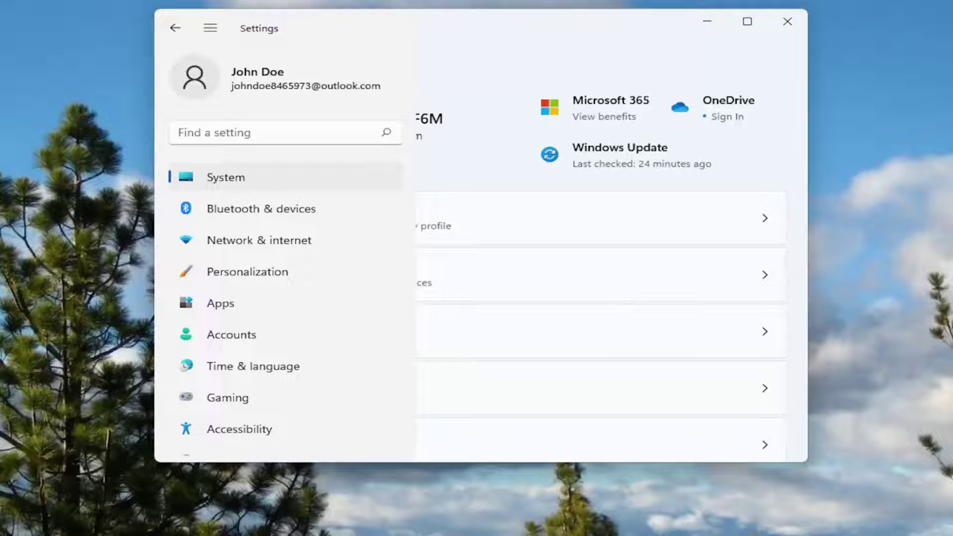
scroll(283, 388, down, 2)
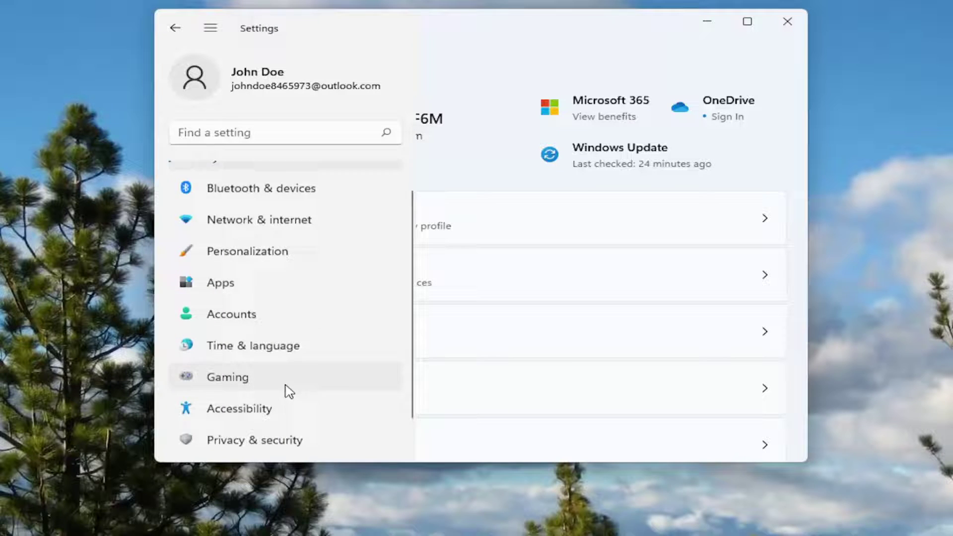
click(264, 409)
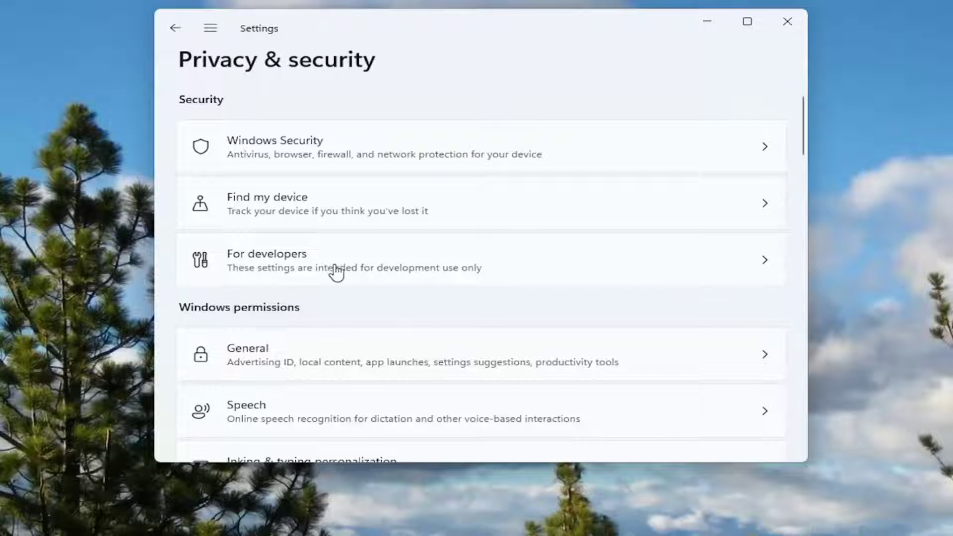
- On the For developers page, switch Developer Mode on and confirm with Yes
click(450, 266)
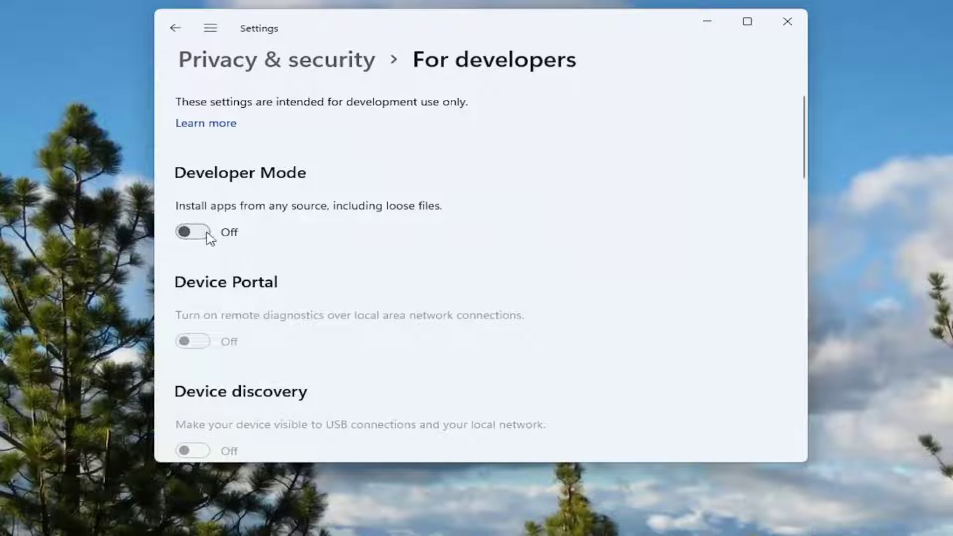
click(195, 232)
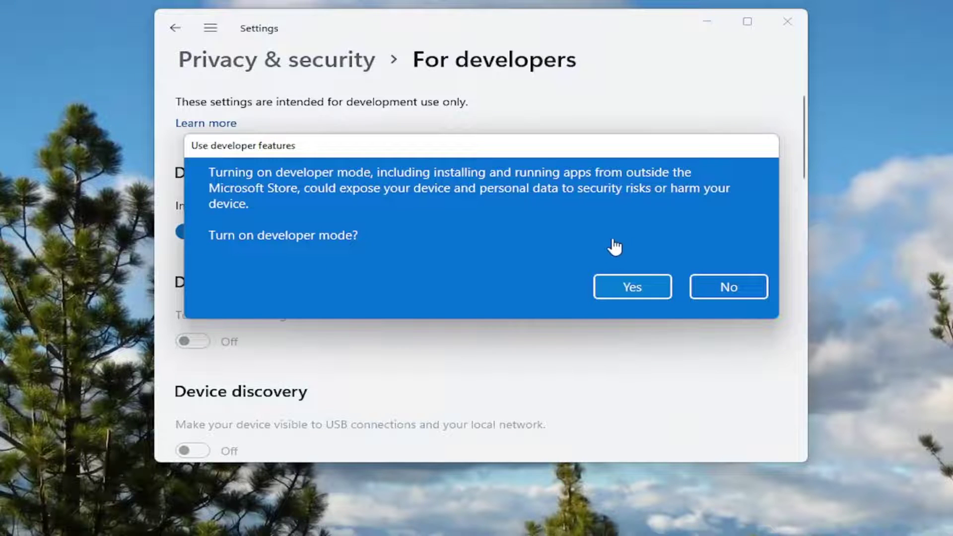
click(618, 287)
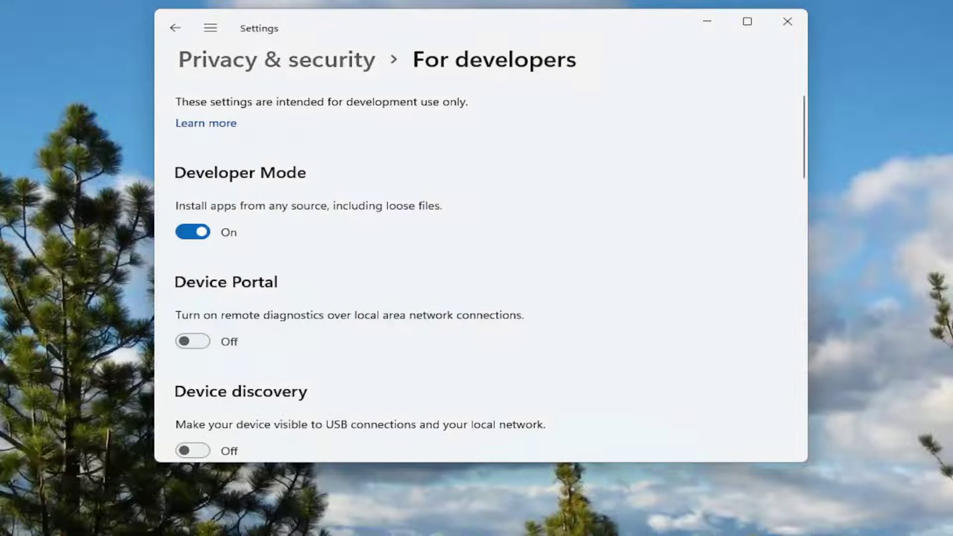
scroll(604, 312, down, 2)
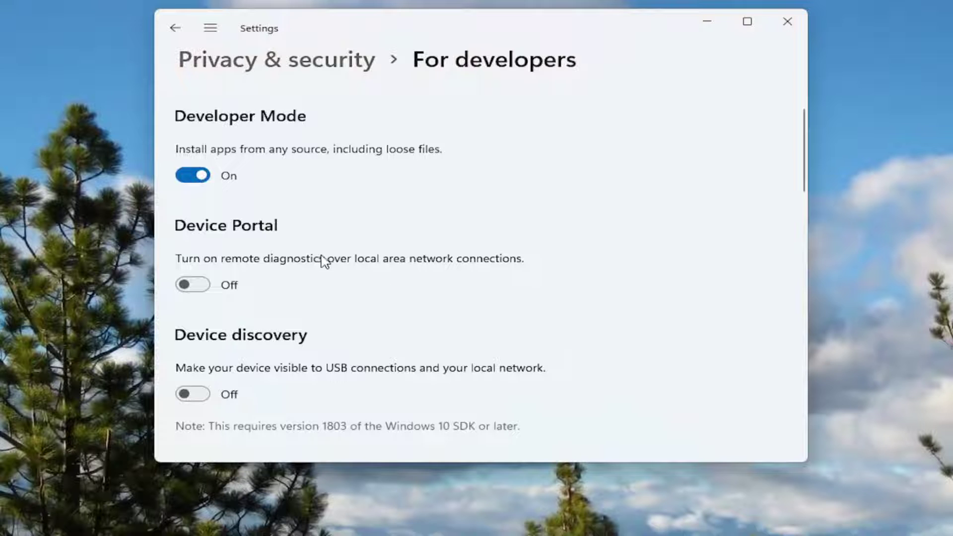
scroll(323, 295, down, 2)
scroll(321, 299, down, 2)
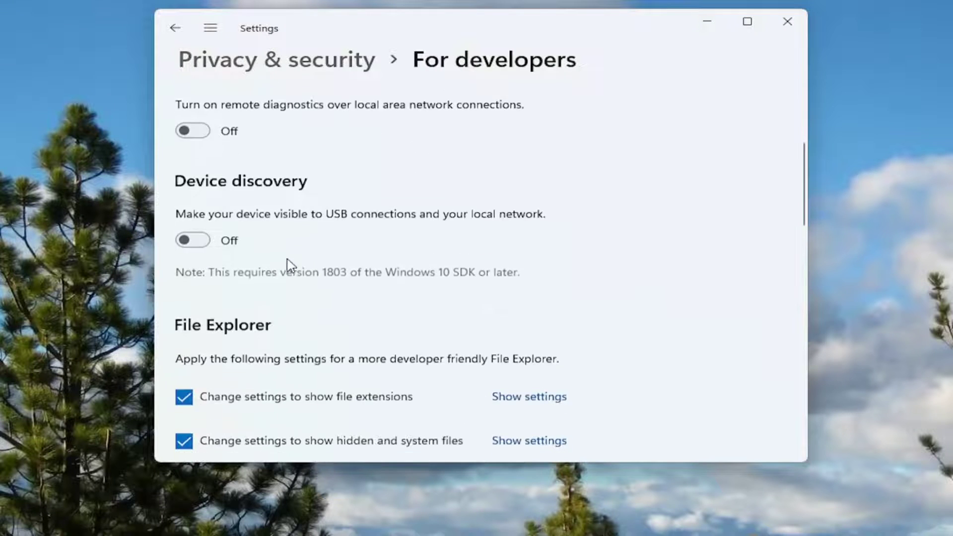
scroll(296, 266, up, 3)
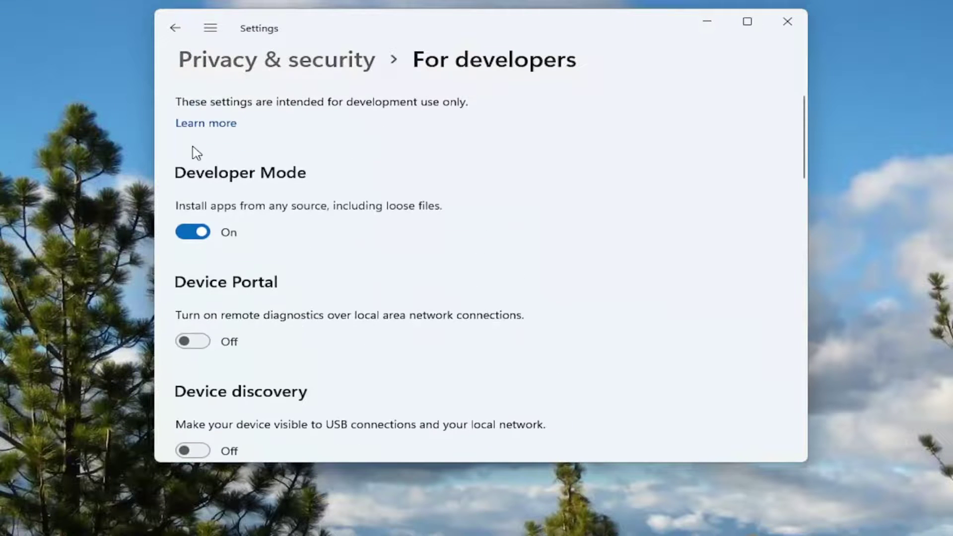
- Switch the Developer Mode toggle back to Off
click(200, 232)
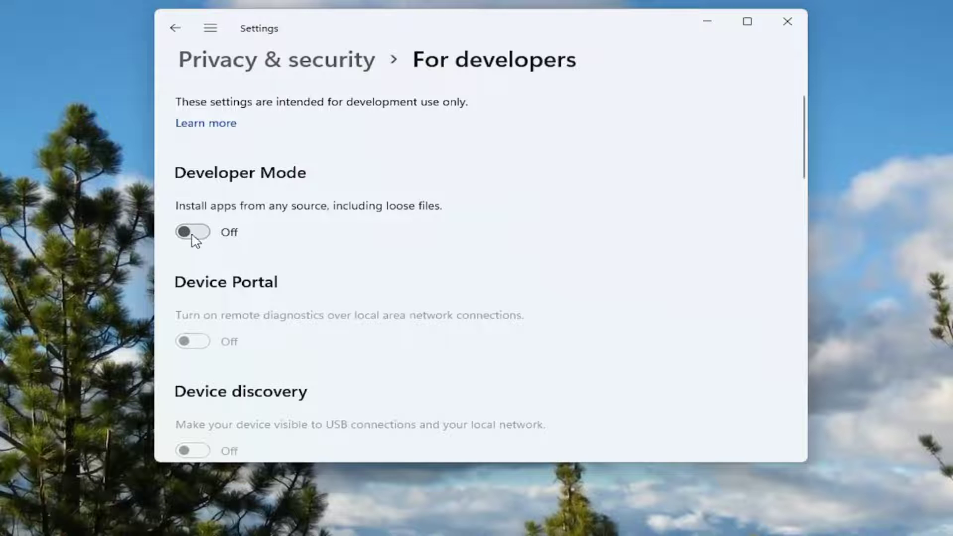